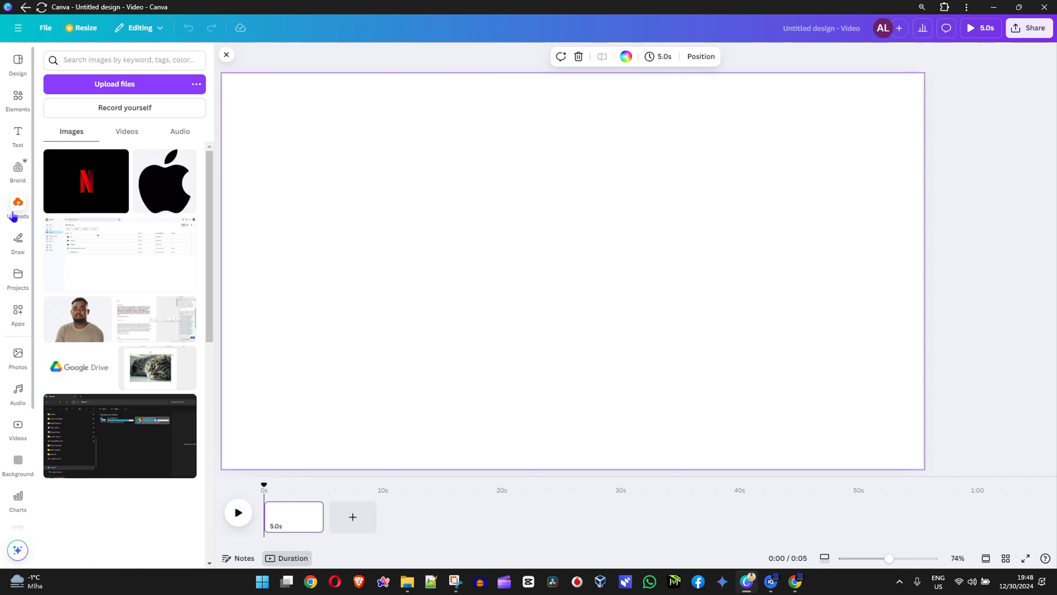
Place the uploaded video clip on the blank page so that it fills the whole page
{"action": "left_click", "coordinate": [126, 132]}
{"action": "left_click_drag", "start_coordinate": [99, 177], "coordinate": [244, 212]}
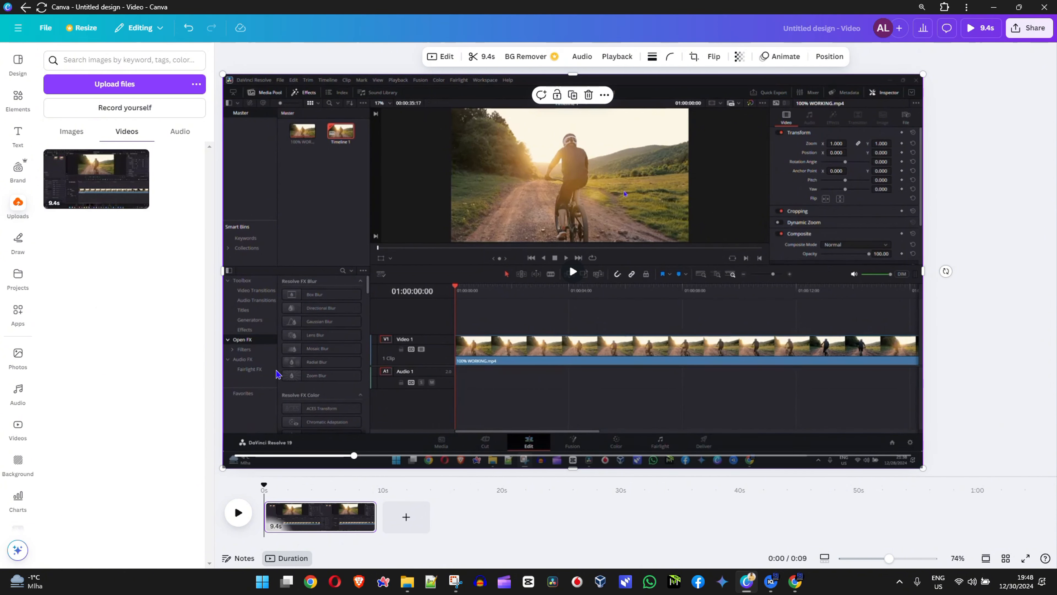
Find the Subtitles app by searching the apps for "subtitle", and export the design to it as an MP4 video
{"action": "left_click", "coordinate": [16, 348]}
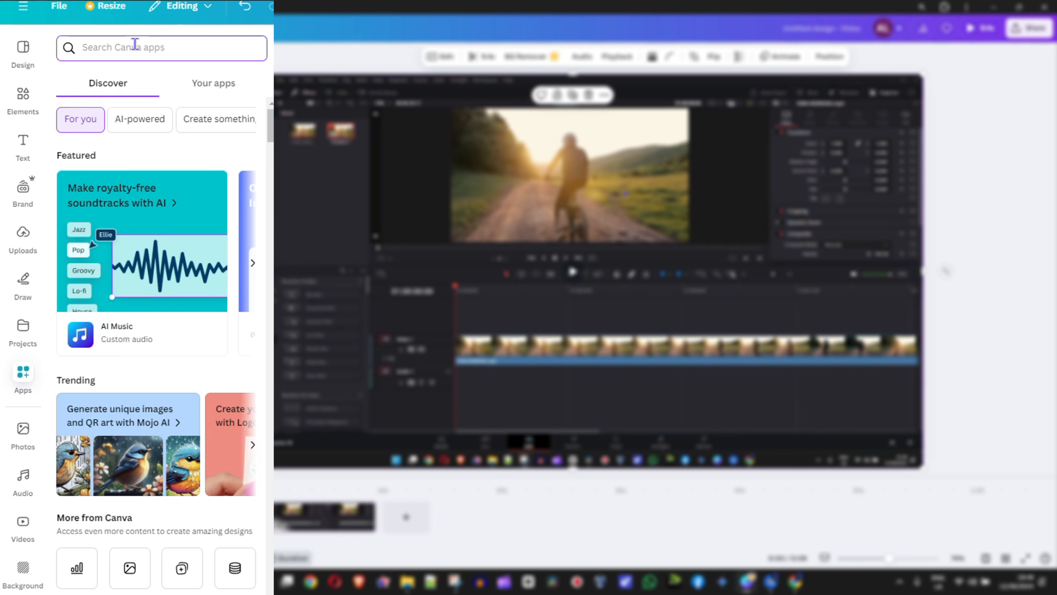
{"action": "type", "text": "sub"}
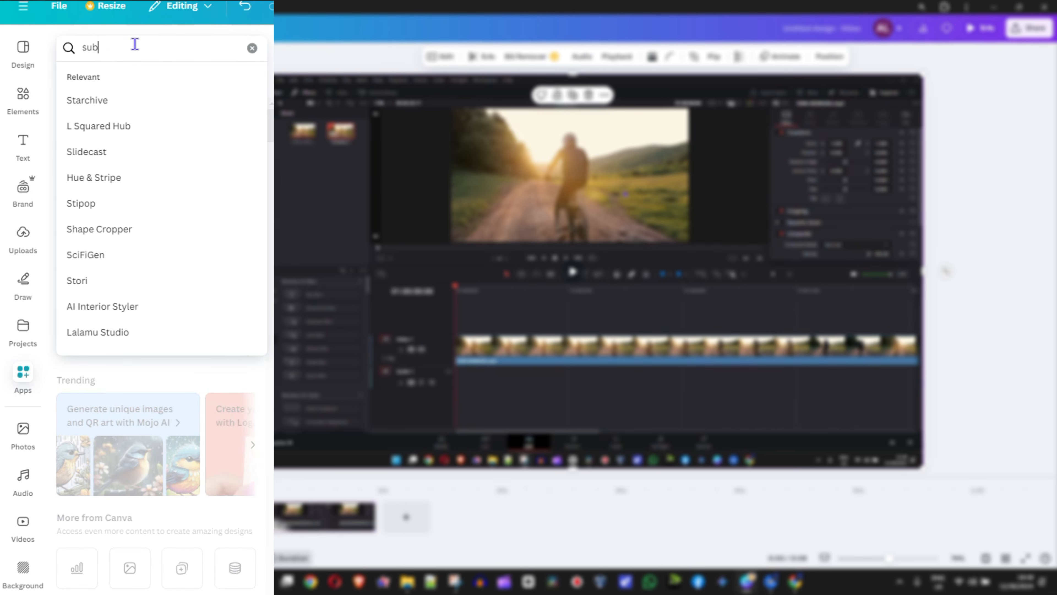
{"action": "type", "text": "title"}
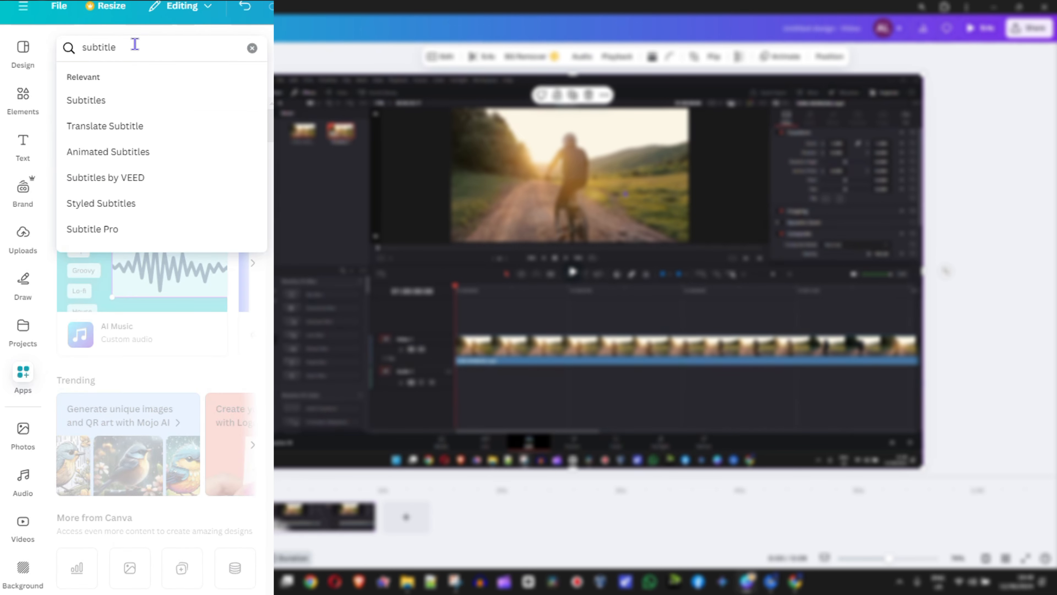
{"action": "key", "text": "Return"}
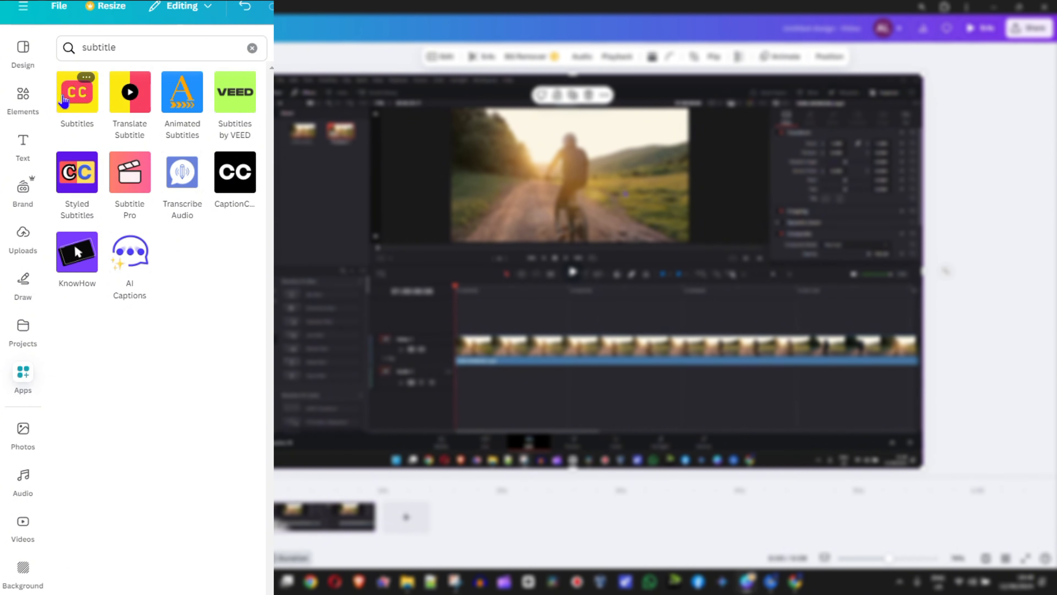
{"action": "left_click", "coordinate": [77, 93]}
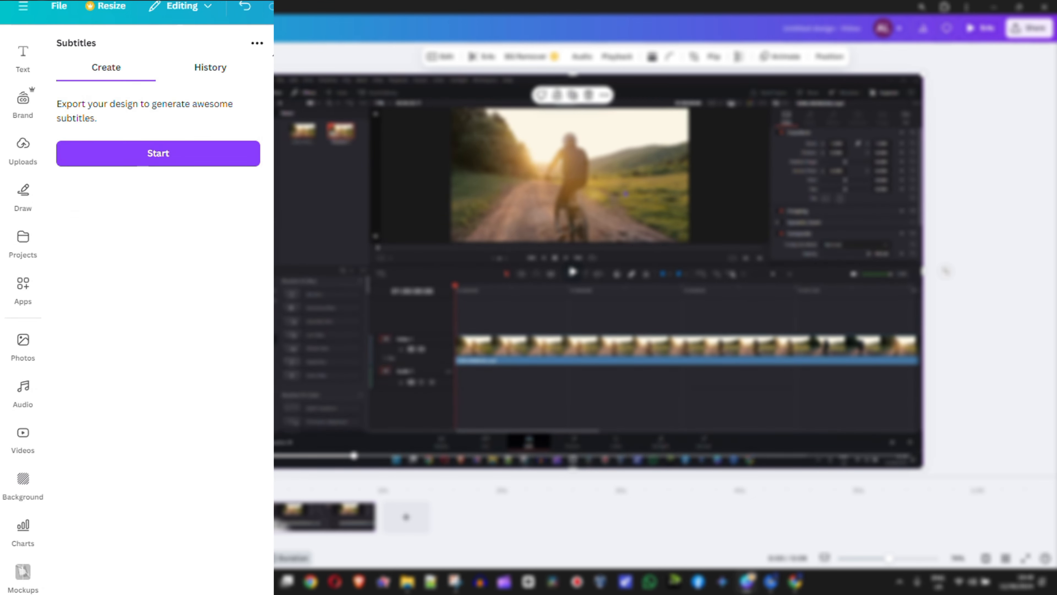
{"action": "left_click", "coordinate": [195, 158]}
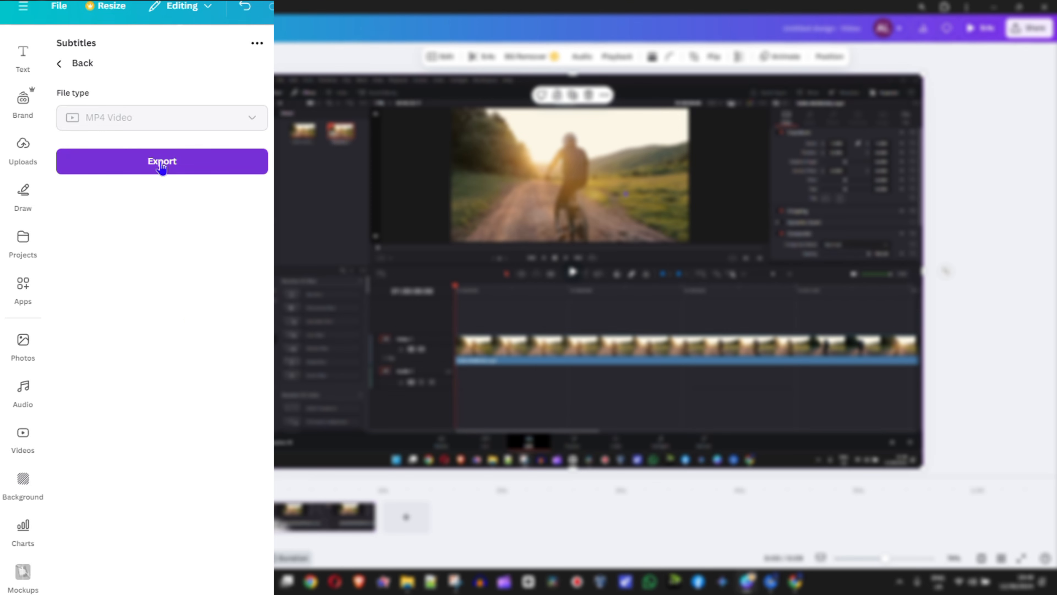
{"action": "left_click", "coordinate": [161, 165]}
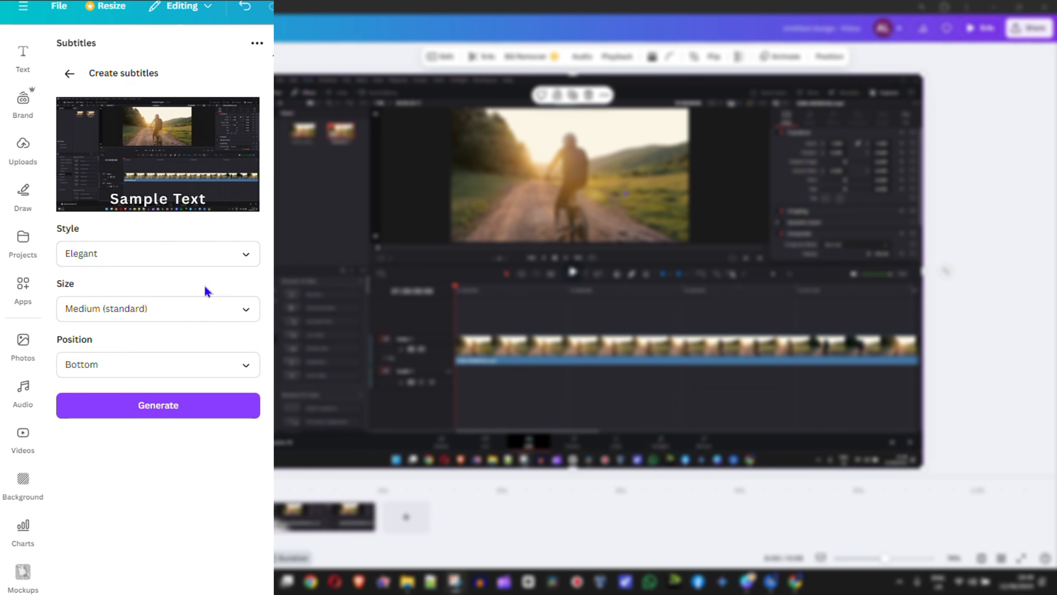
Try the Neat and Classic subtitle styles, then set the style to Bold
{"action": "left_click", "coordinate": [136, 258]}
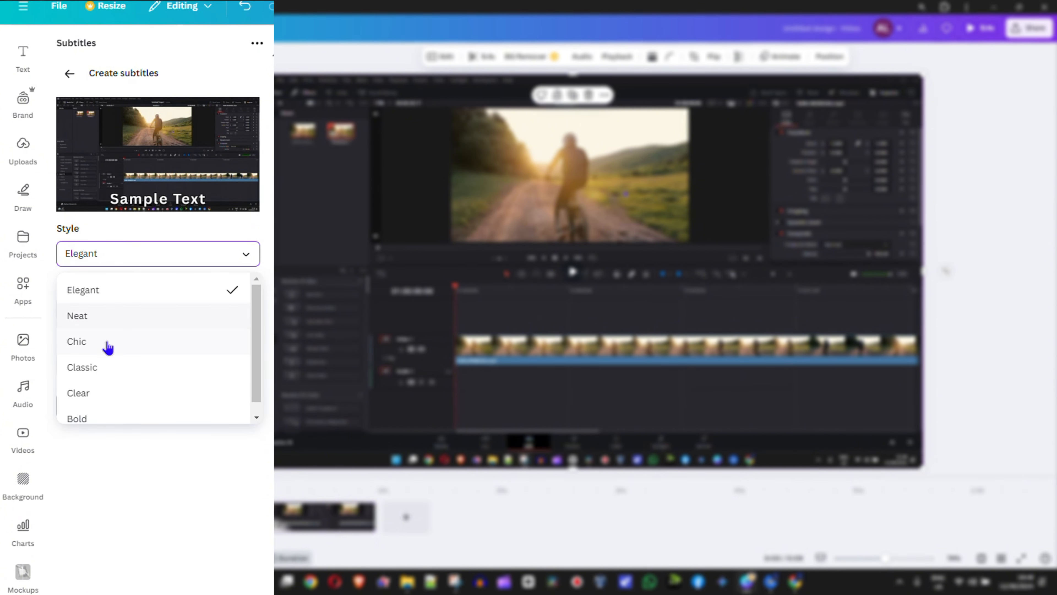
{"action": "left_click", "coordinate": [100, 319]}
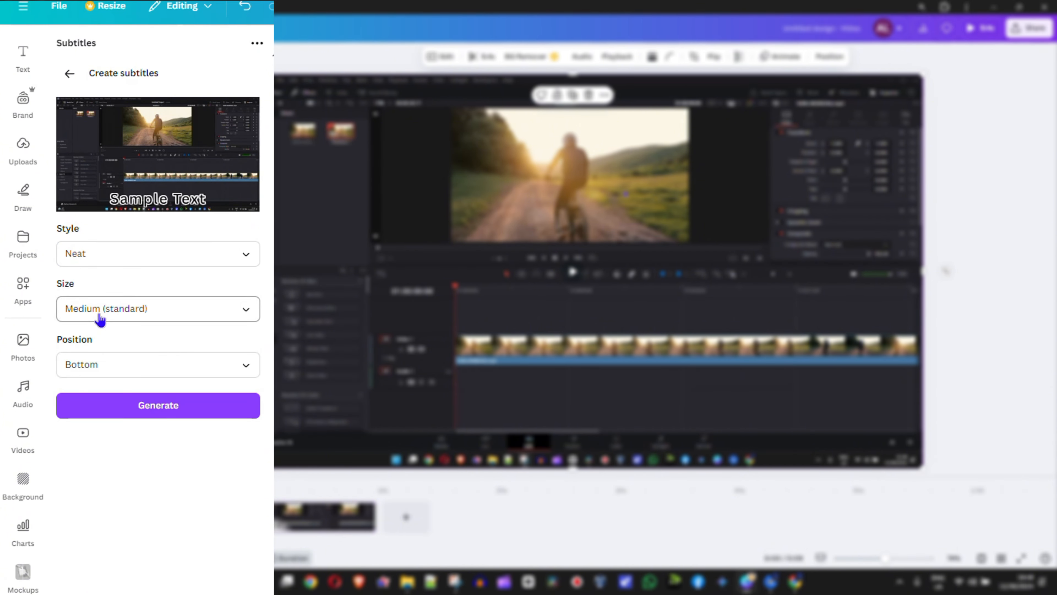
{"action": "left_click", "coordinate": [205, 267]}
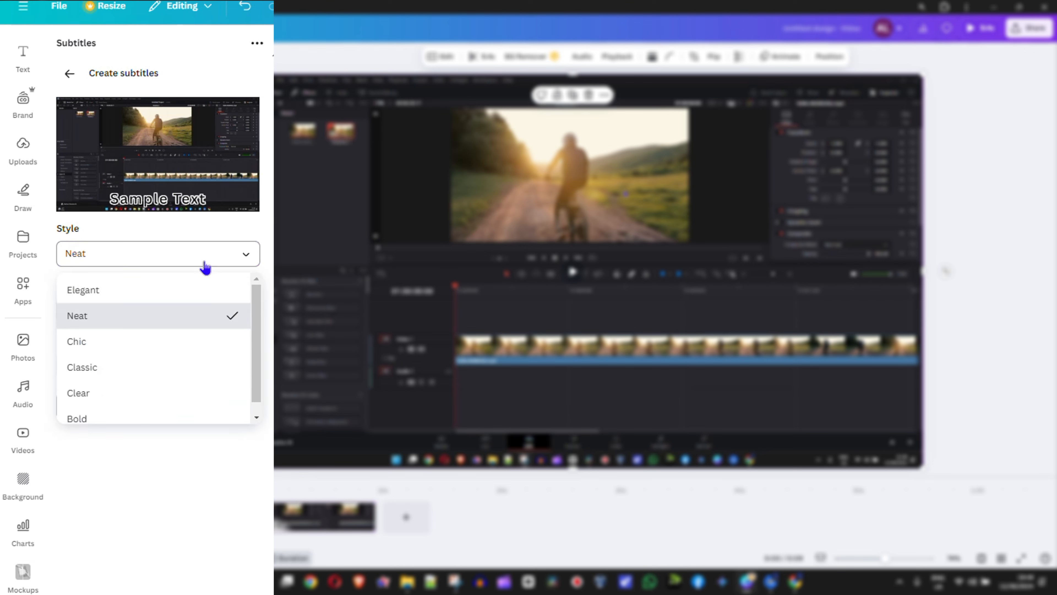
{"action": "left_click", "coordinate": [110, 377]}
{"action": "left_click", "coordinate": [170, 260]}
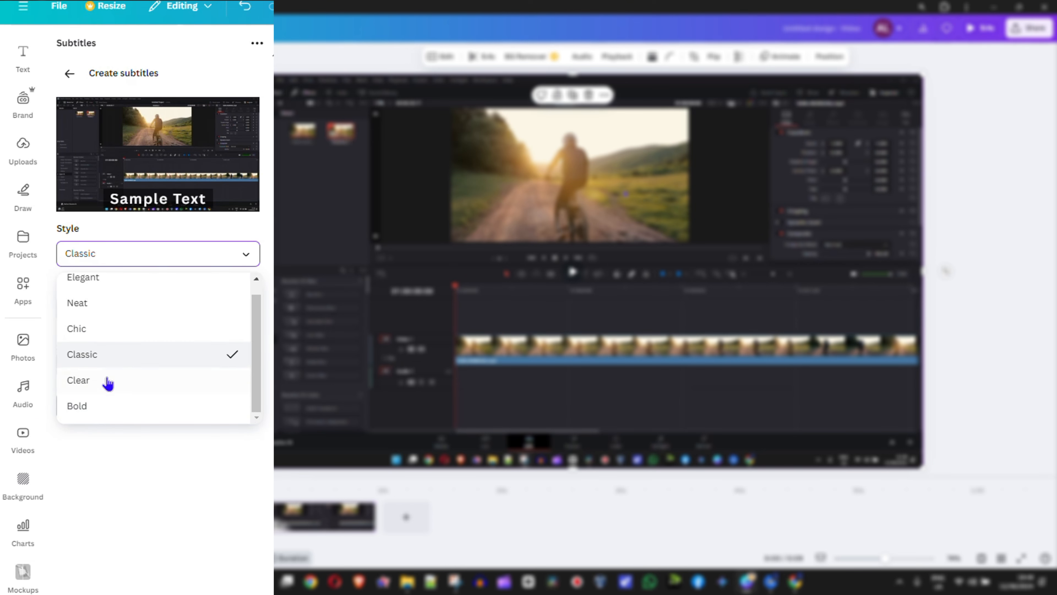
{"action": "left_click", "coordinate": [87, 404]}
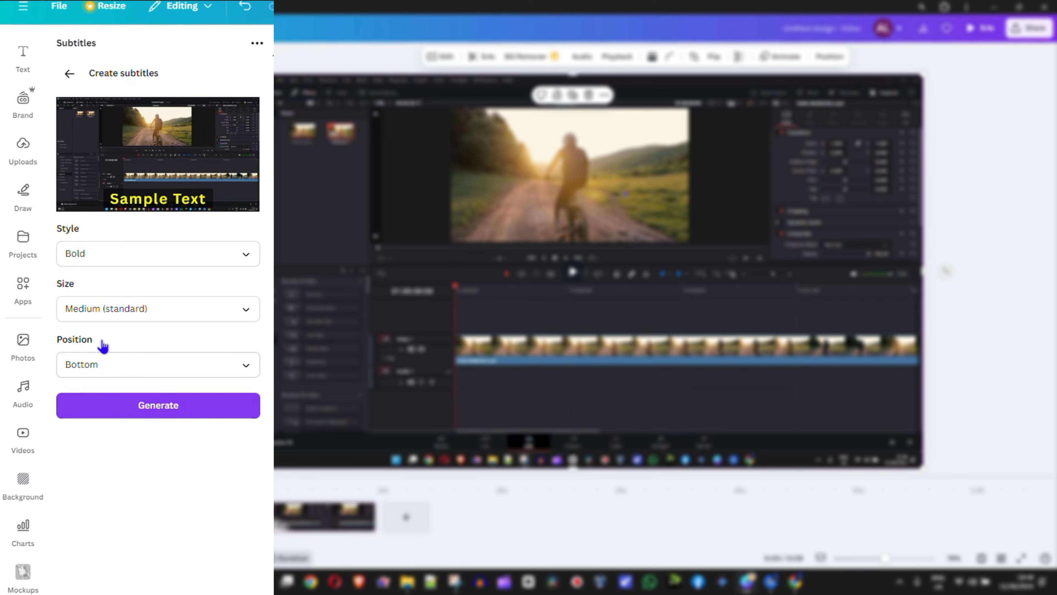
{"action": "left_click", "coordinate": [139, 261]}
{"action": "left_click", "coordinate": [129, 424]}
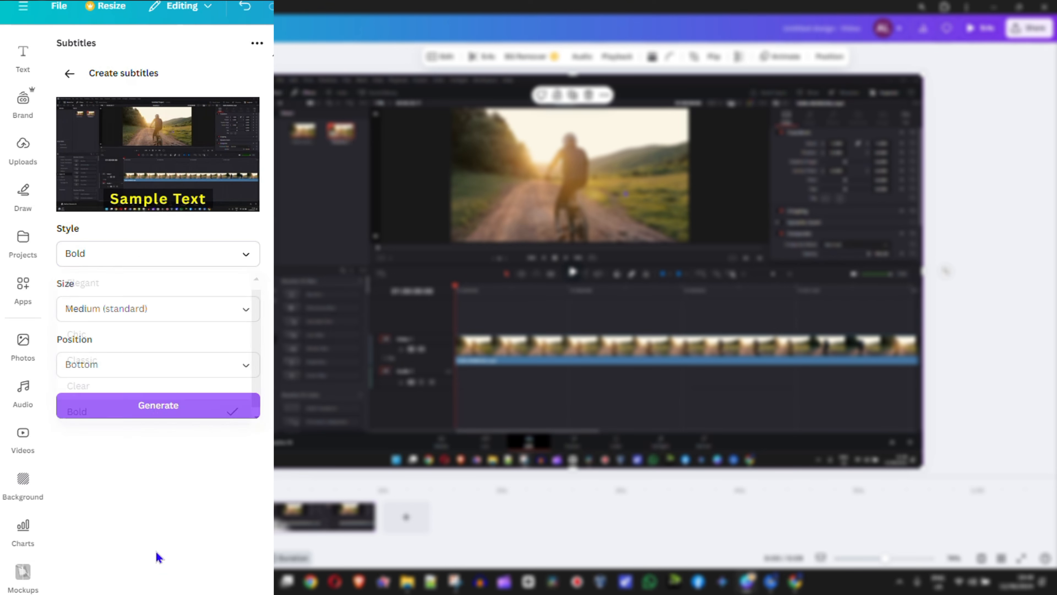
Set the subtitle position to Middle and generate the subtitle lines
{"action": "left_click", "coordinate": [205, 313]}
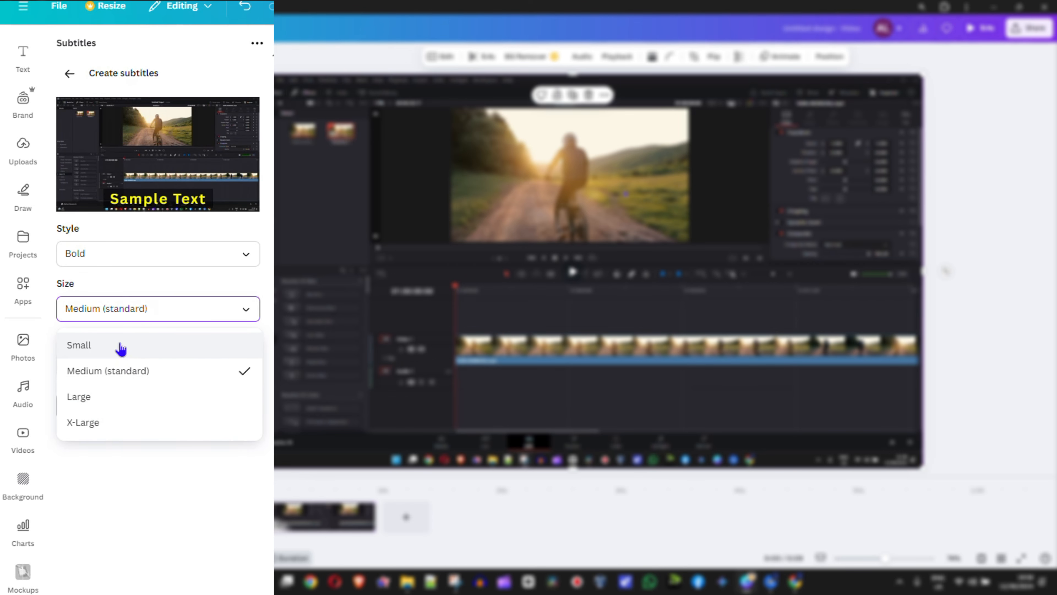
{"action": "left_click", "coordinate": [115, 501]}
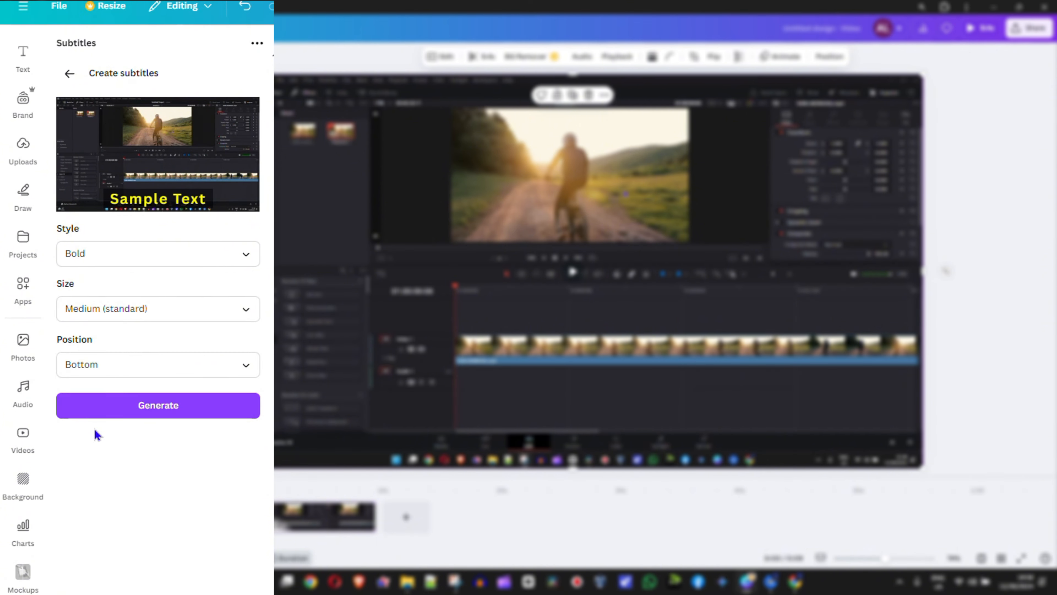
{"action": "left_click", "coordinate": [143, 366]}
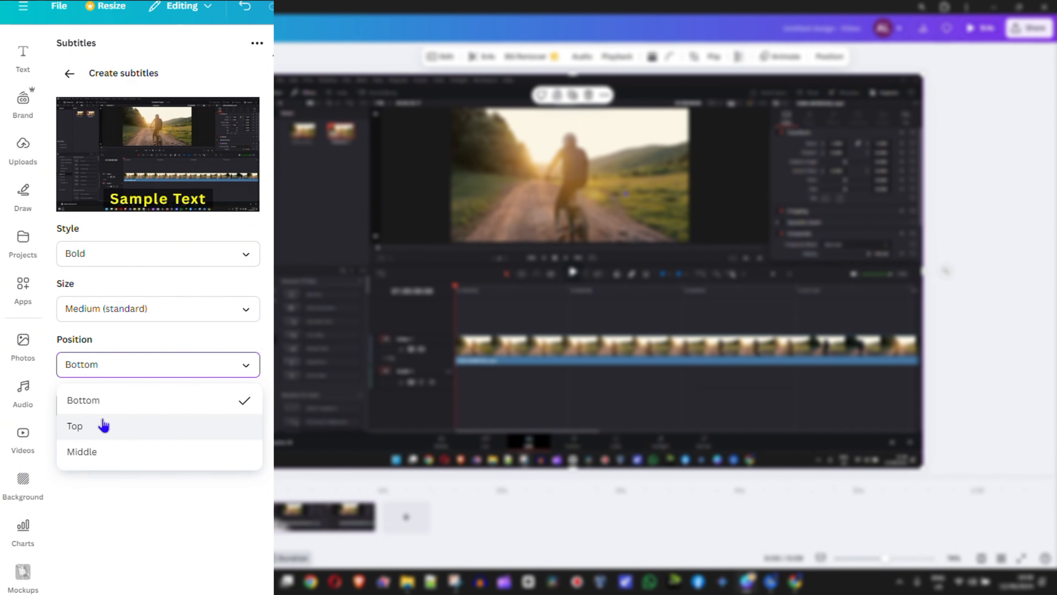
{"action": "left_click", "coordinate": [107, 452]}
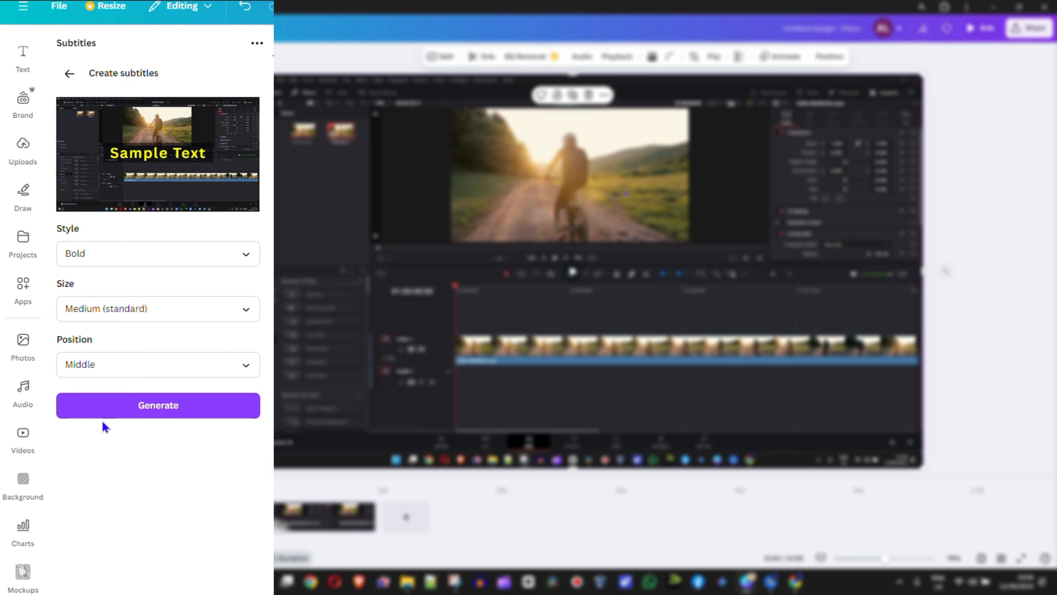
{"action": "left_click", "coordinate": [188, 416]}
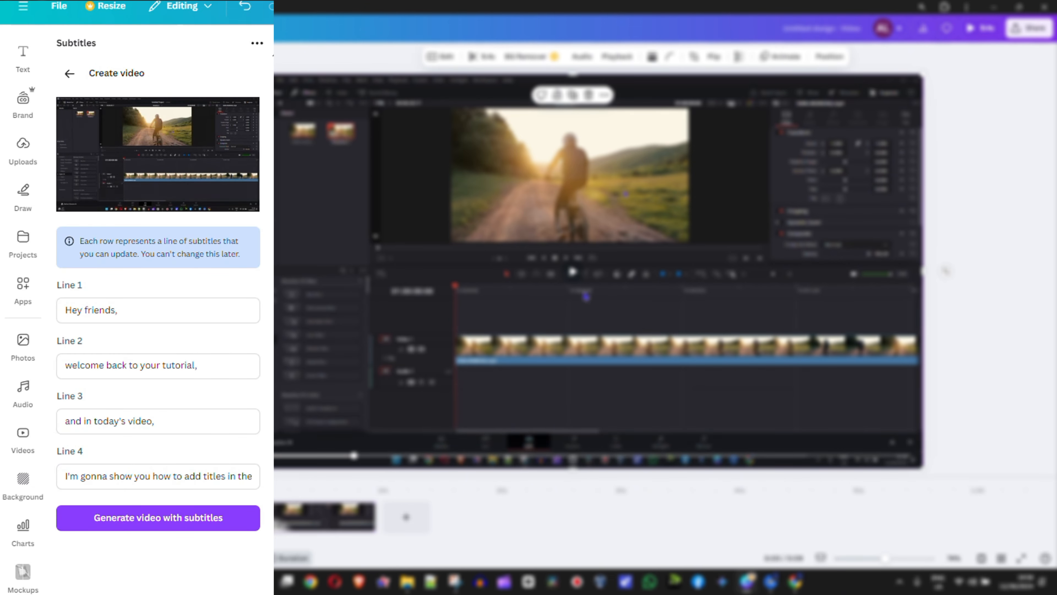
Generate the video with subtitles and open the completed design from the Subtitles history
{"action": "mouse_move", "coordinate": [142, 176]}
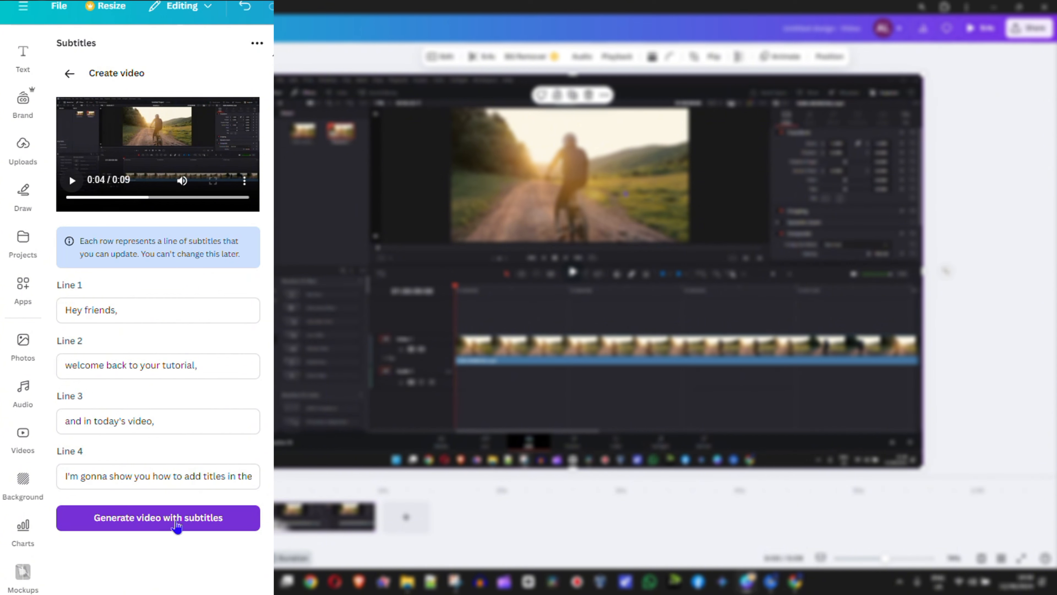
{"action": "left_click", "coordinate": [175, 526]}
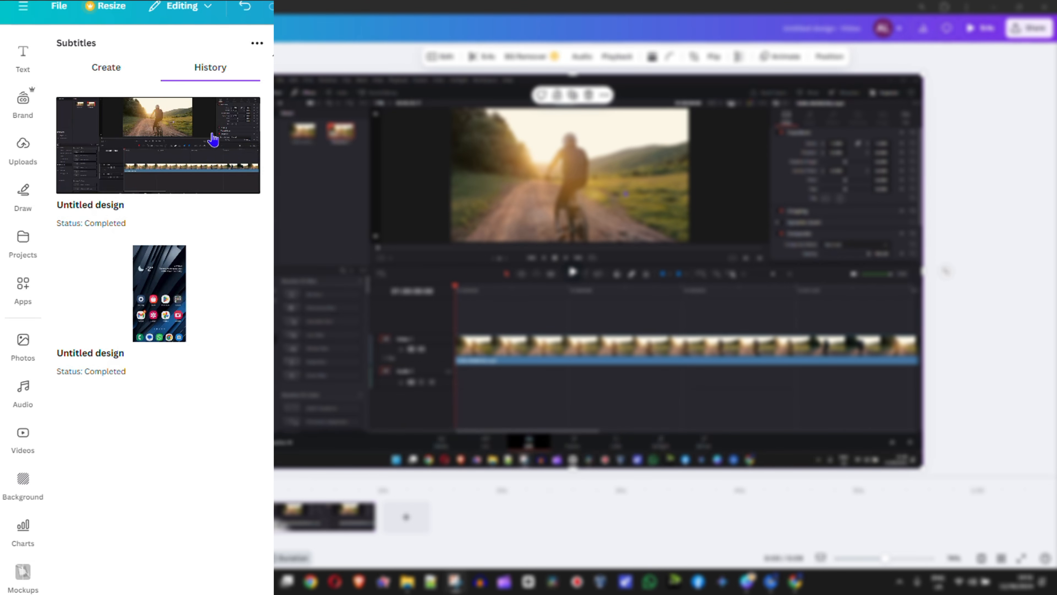
{"action": "left_click", "coordinate": [197, 140]}
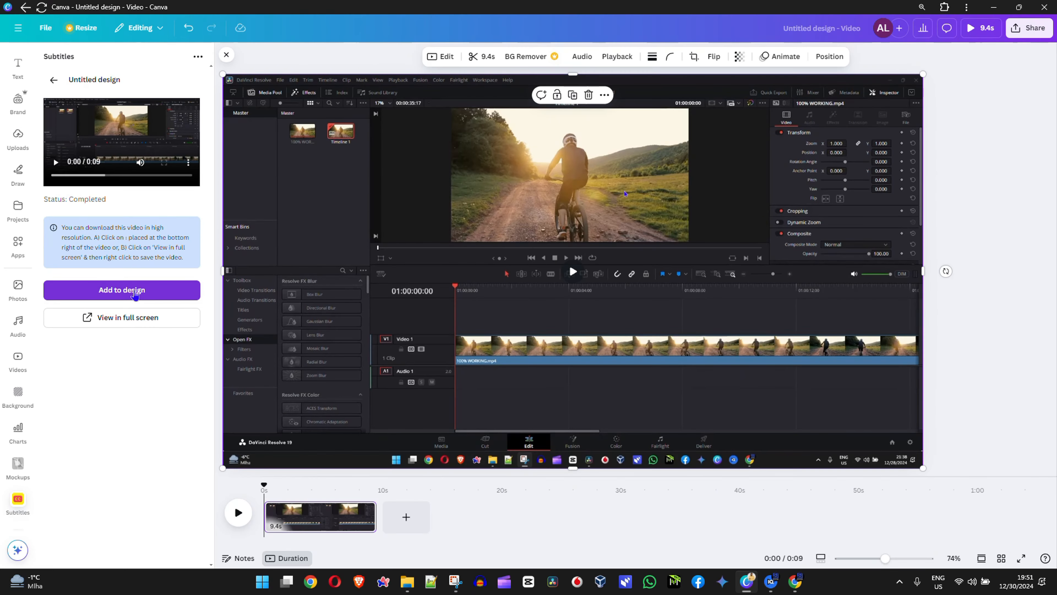
Add a new page after the original clip and insert the subtitled video there, filling the whole page
{"action": "left_click", "coordinate": [136, 293]}
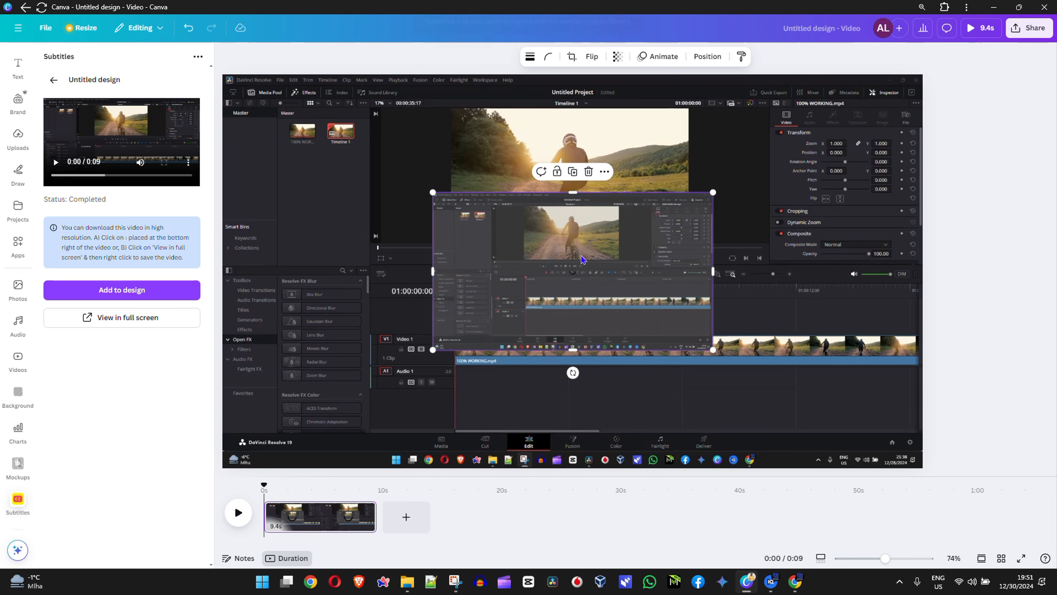
{"action": "key", "text": "Delete"}
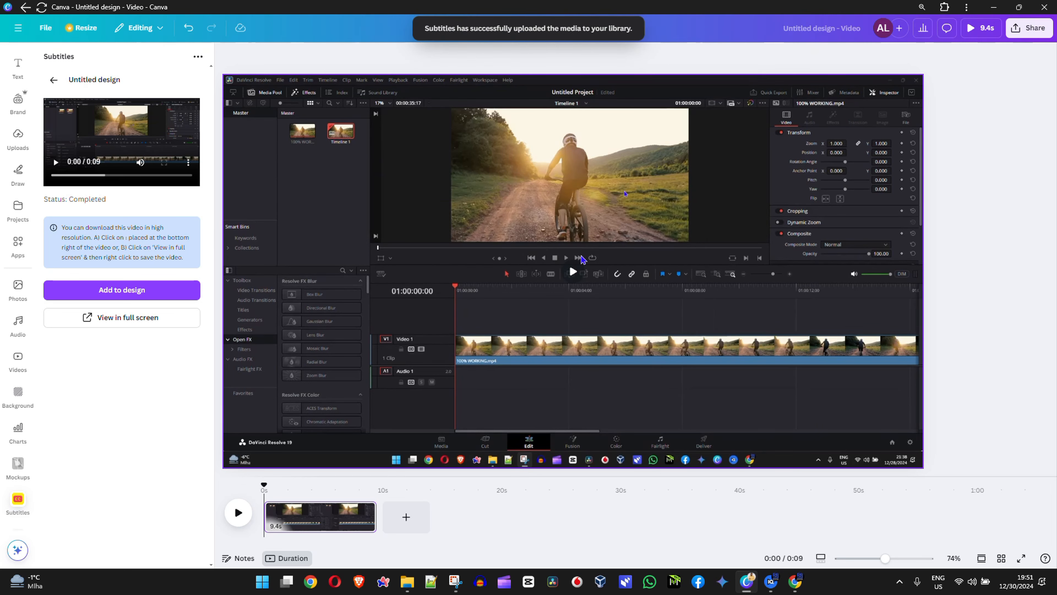
{"action": "left_click", "coordinate": [406, 517]}
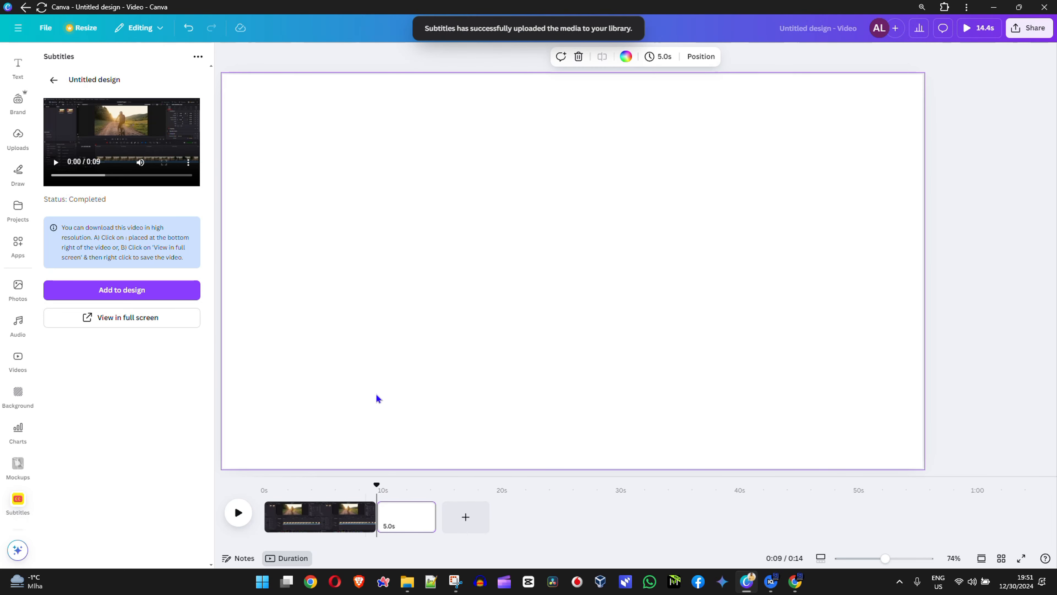
{"action": "left_click", "coordinate": [156, 295]}
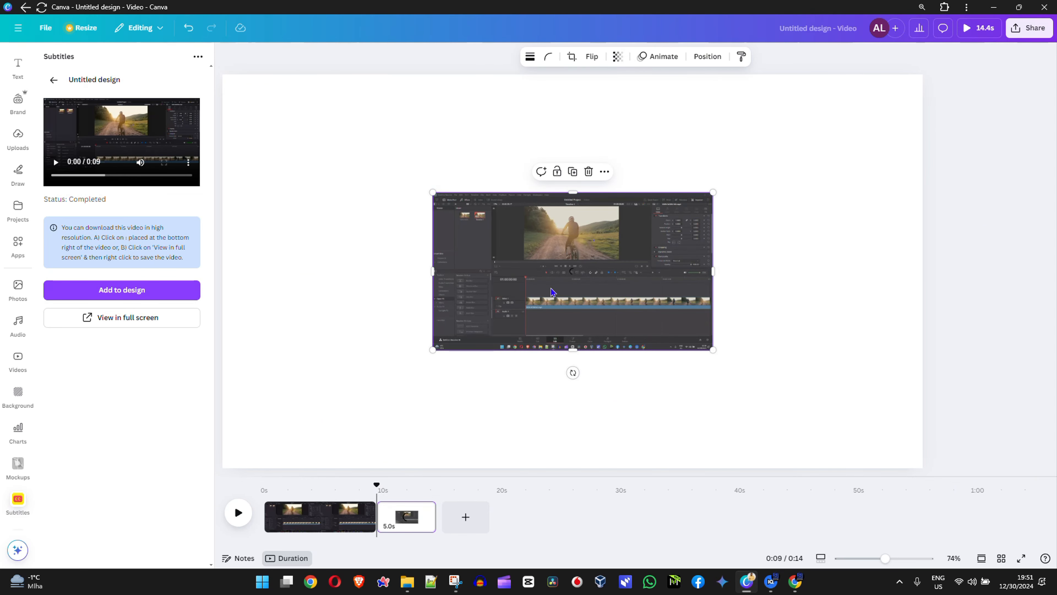
{"action": "left_click_drag", "start_coordinate": [552, 292], "coordinate": [334, 171]}
{"action": "left_click_drag", "start_coordinate": [501, 231], "coordinate": [966, 397]}
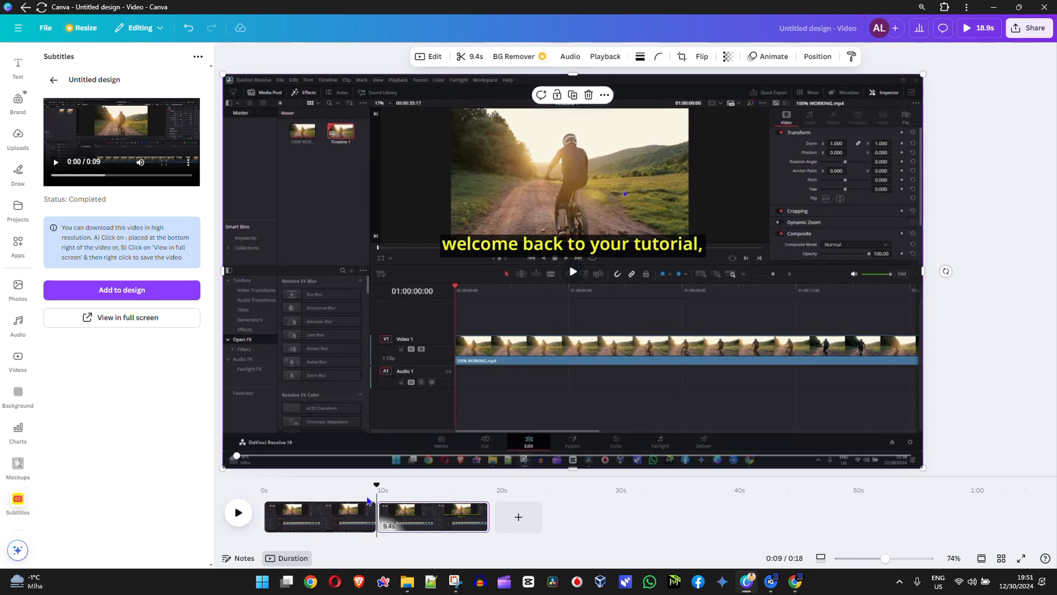
Delete the first page containing the original video without subtitles
{"action": "left_click", "coordinate": [323, 524]}
{"action": "right_click", "coordinate": [323, 524]}
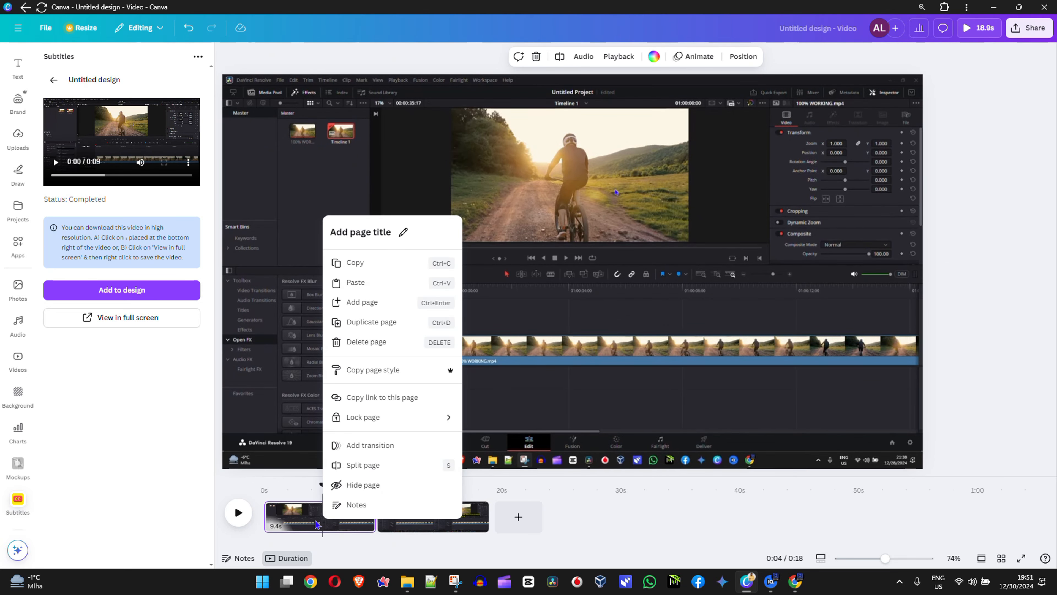
{"action": "left_click", "coordinate": [402, 342]}
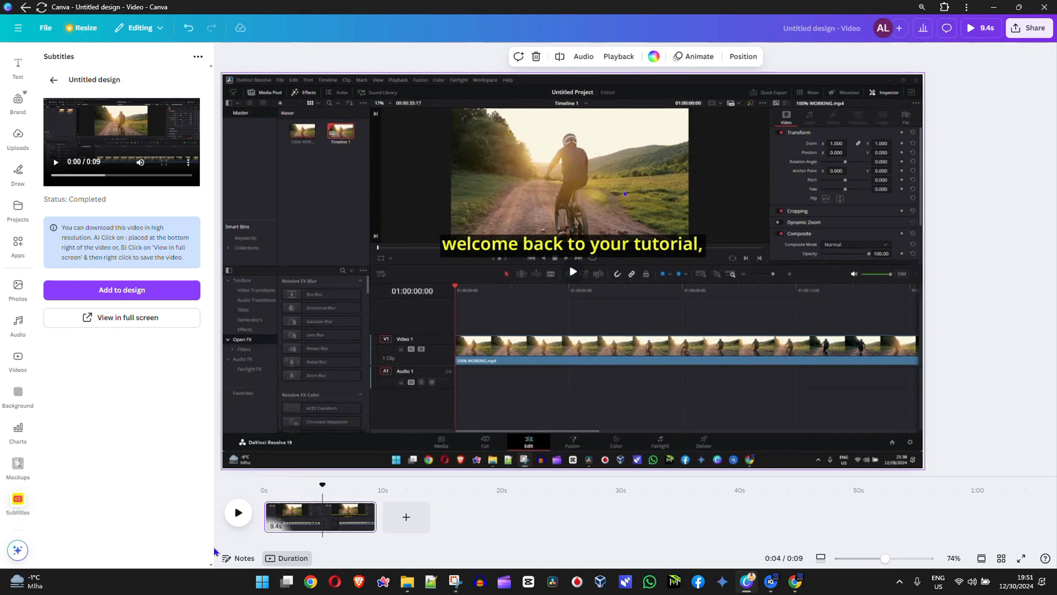
Play the subtitled video from the beginning of the timeline to check the captions
{"action": "left_click", "coordinate": [282, 490]}
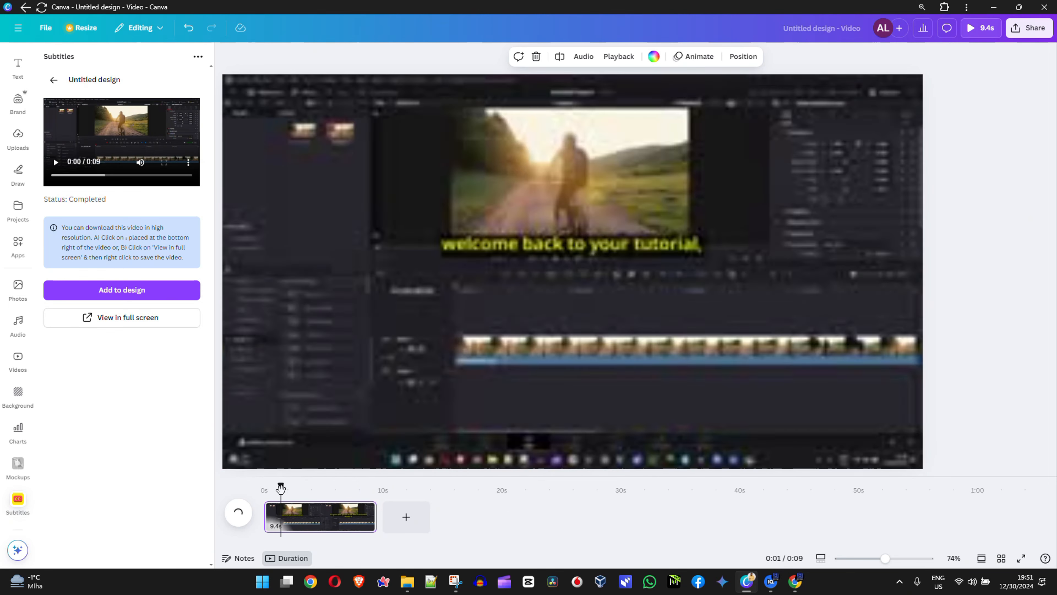
{"action": "left_click_drag", "start_coordinate": [281, 487], "coordinate": [266, 487]}
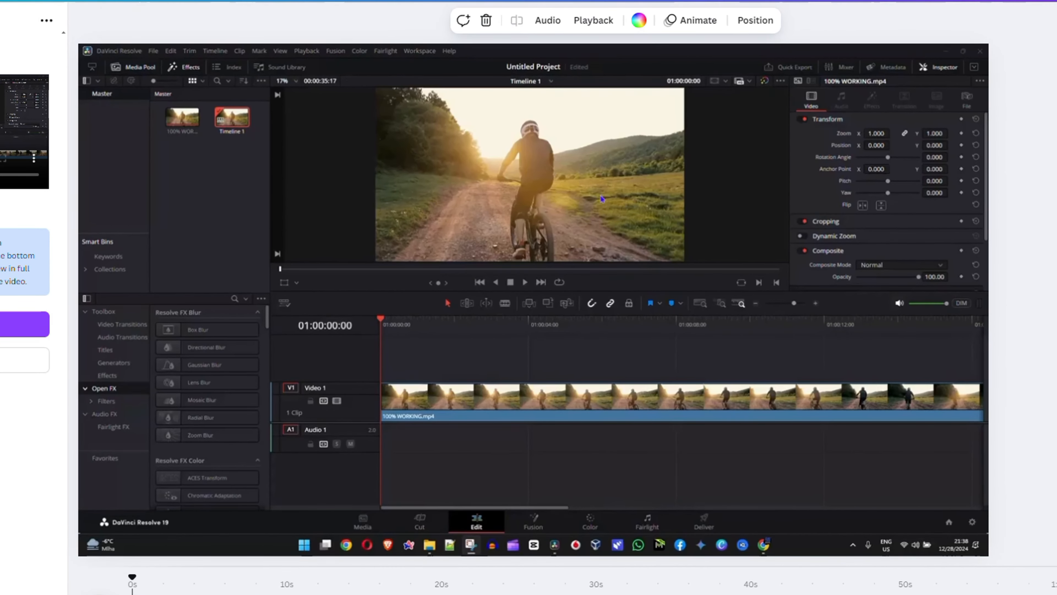
{"action": "key", "text": "space"}
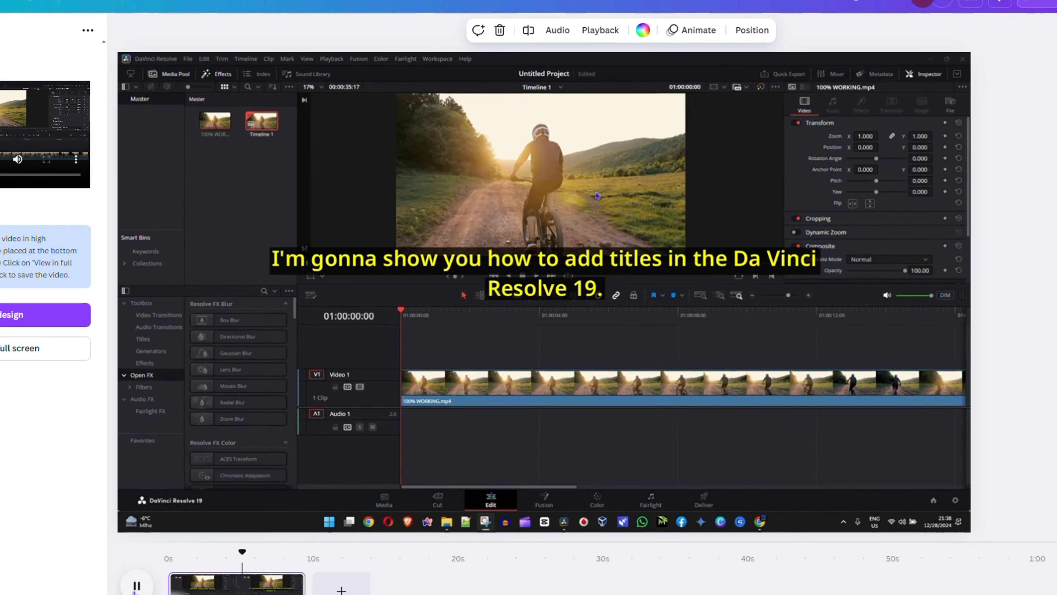
{"action": "key", "text": "space"}
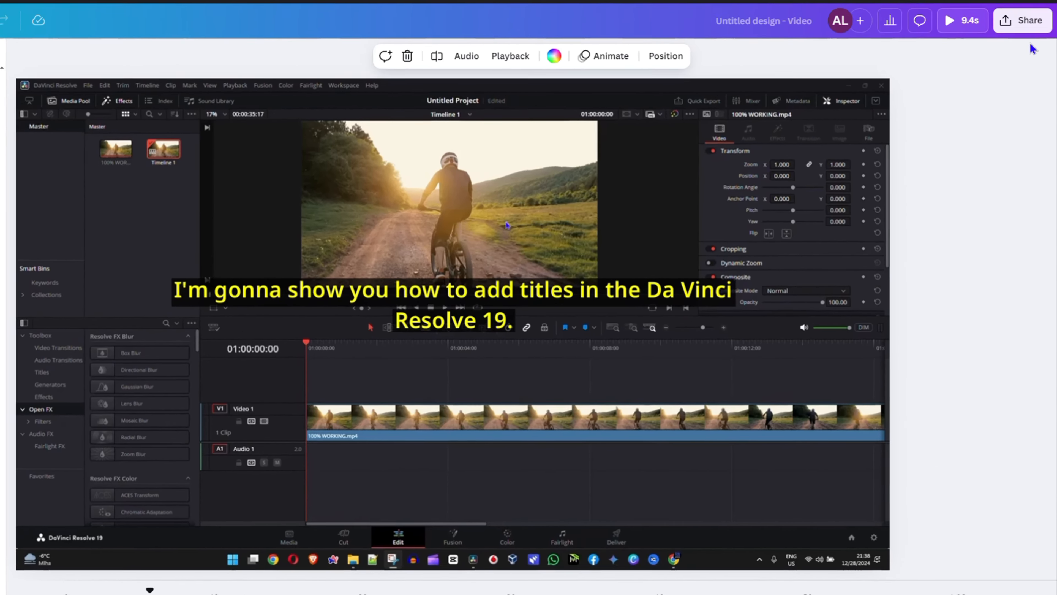
Download the design as an MP4 video at 1080p (HD) quality
{"action": "left_click", "coordinate": [1028, 27]}
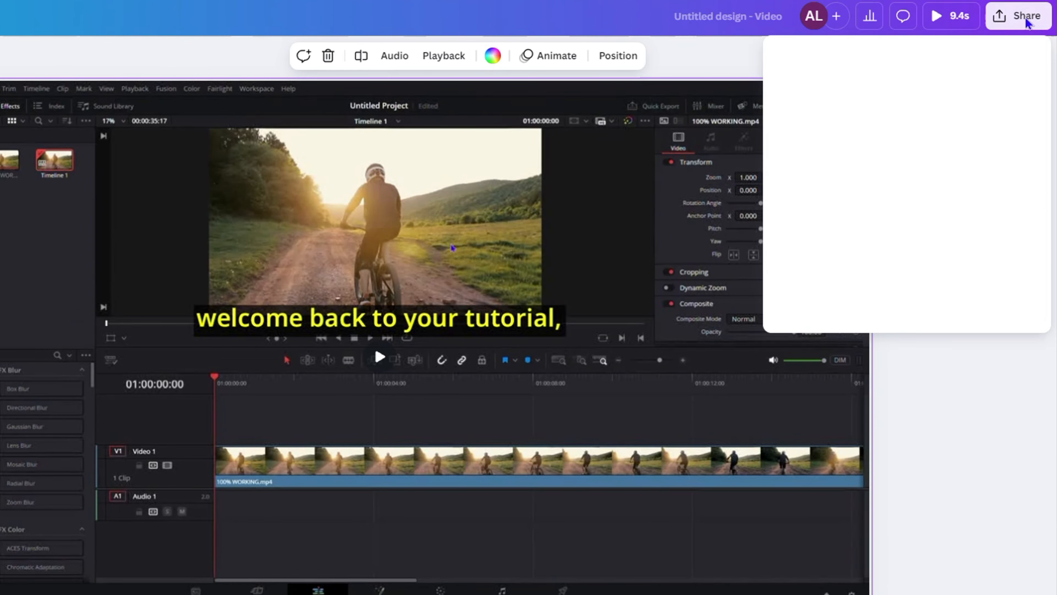
{"action": "left_click", "coordinate": [804, 285]}
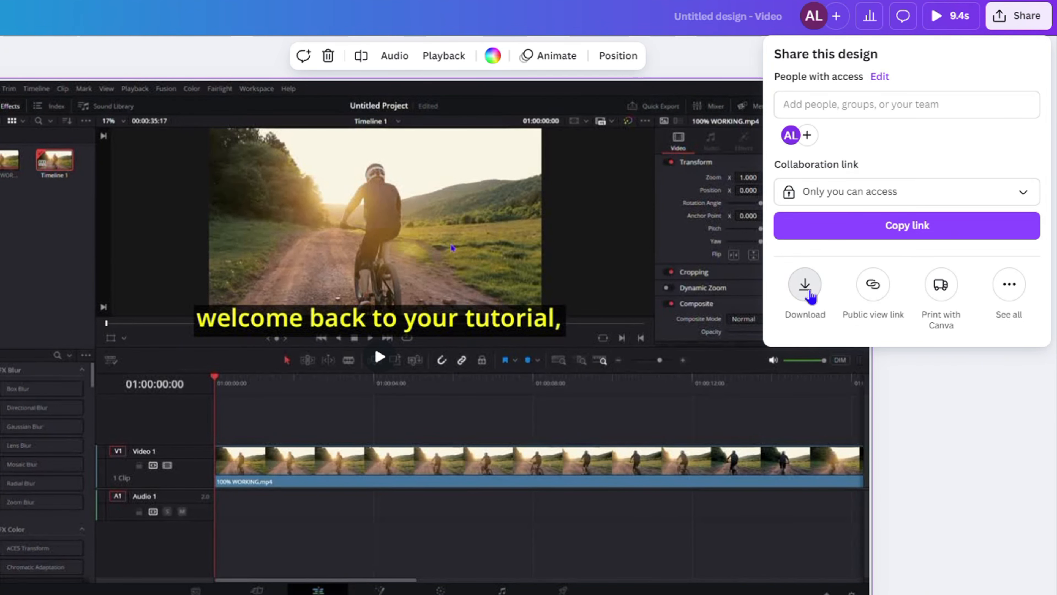
{"action": "left_click_drag", "start_coordinate": [948, 162], "coordinate": [946, 194]}
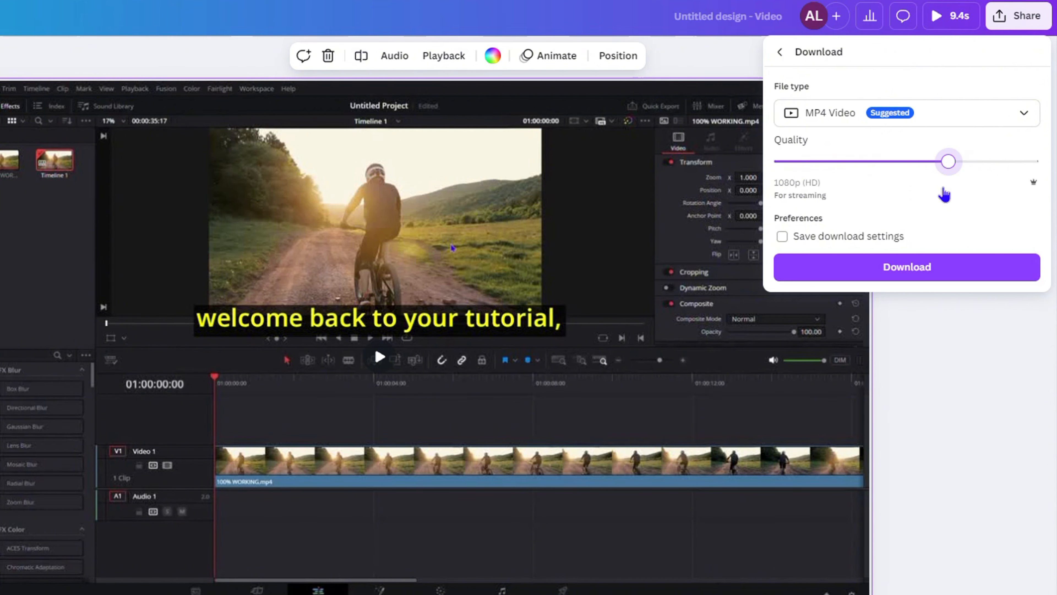
{"action": "left_click", "coordinate": [854, 277]}
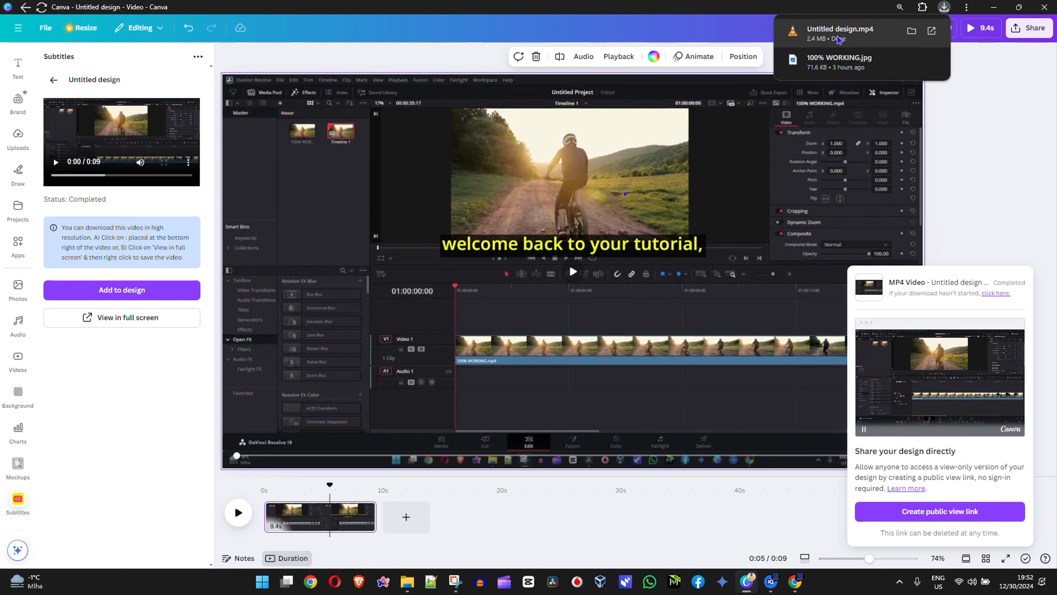
Open the downloaded Untitled design.mp4 to check its subtitles, and close the media player
{"action": "left_click", "coordinate": [838, 38]}
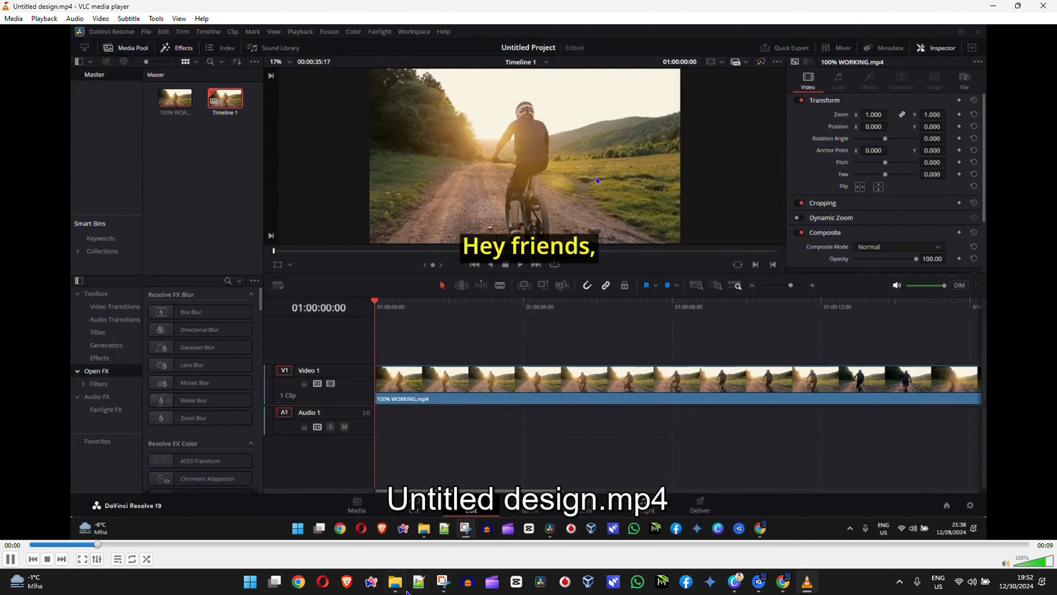
{"action": "left_click", "coordinate": [1045, 6]}
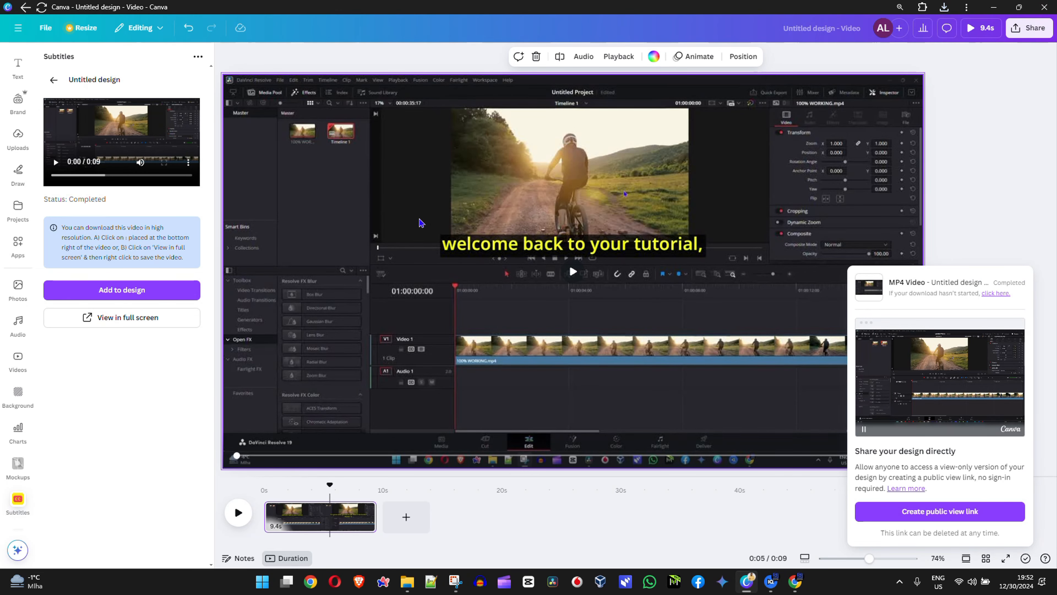